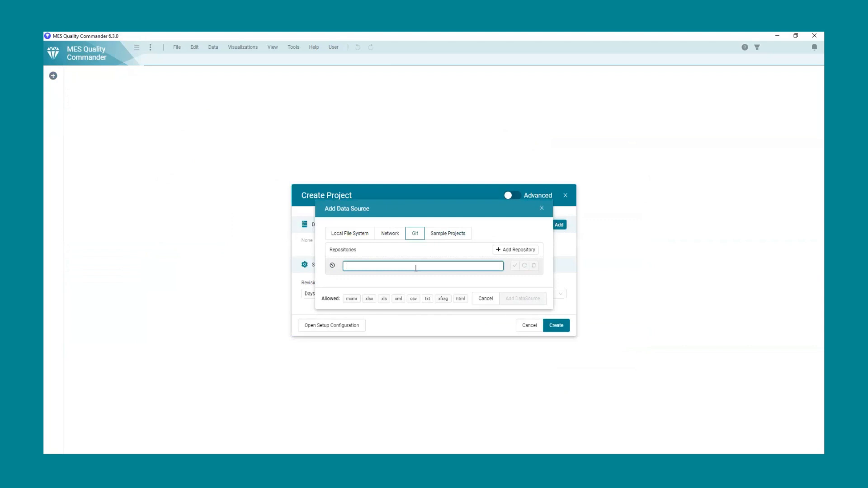
type("https://gitlab.mesroot.com/mqc/mqc-ev3control-showcase.git")
left_click(416, 267)
type("/")
left_click(516, 267)
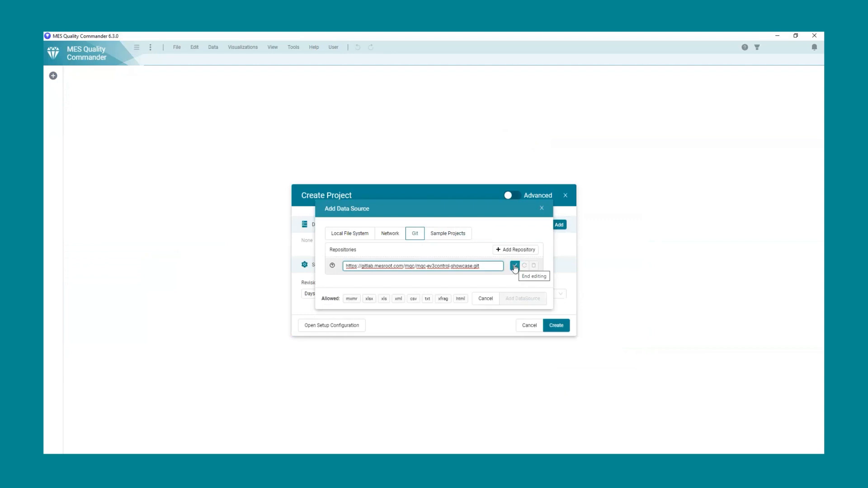
left_click(514, 266)
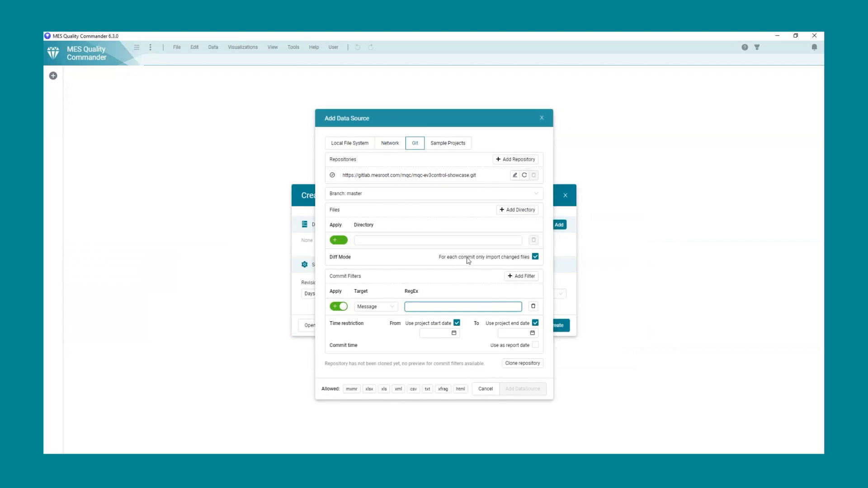
left_click(524, 365)
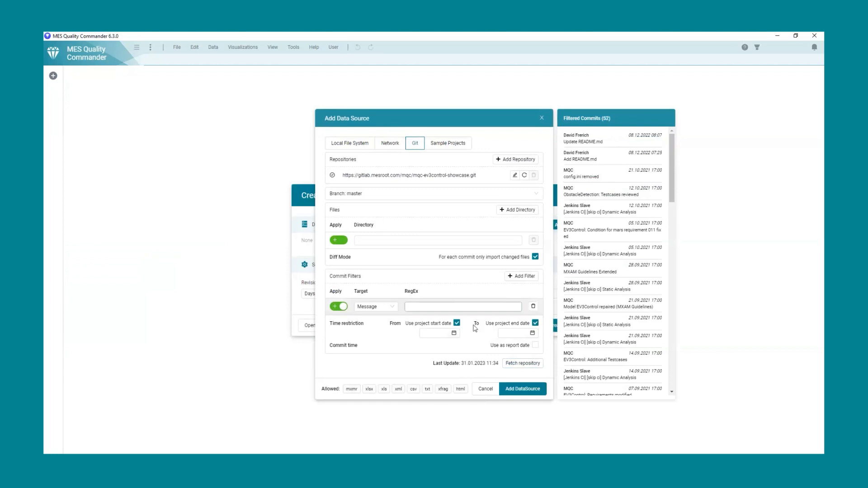
- Filter the commits by the message regex \[Jenkins CI\] and use the commit time as report date, then review the filtered commits
left_click(436, 309)
type("\\[Jenkins CI")
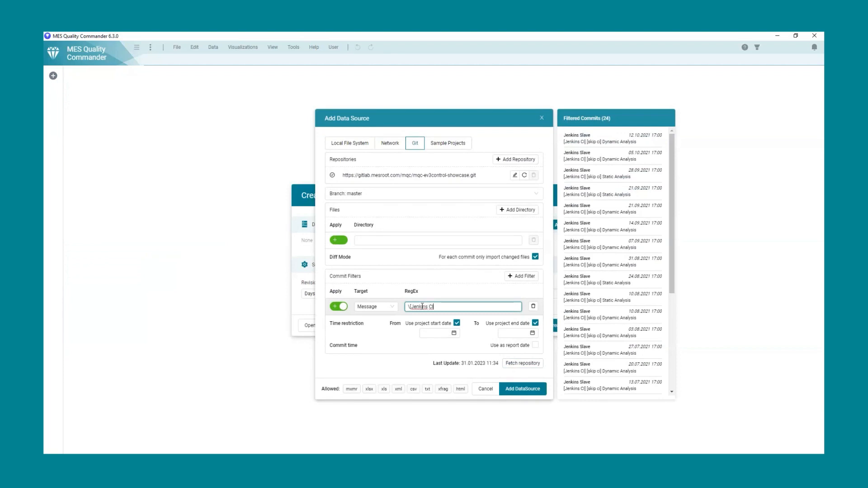
type("\\]")
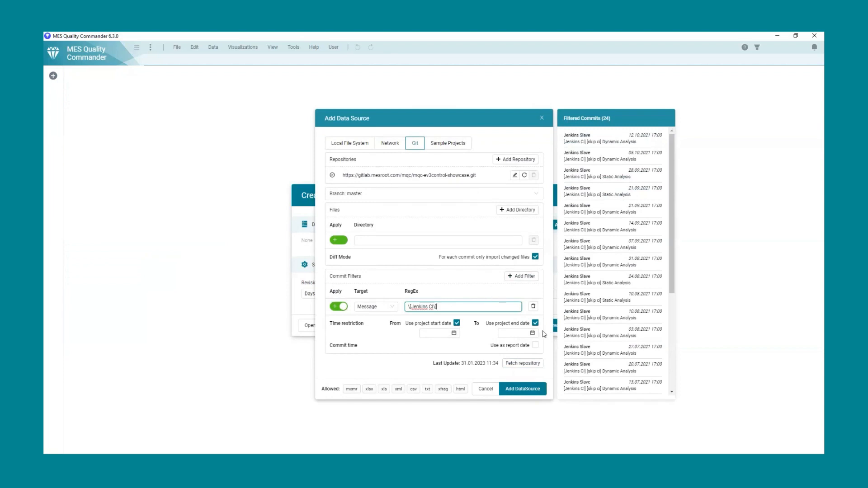
left_click(536, 345)
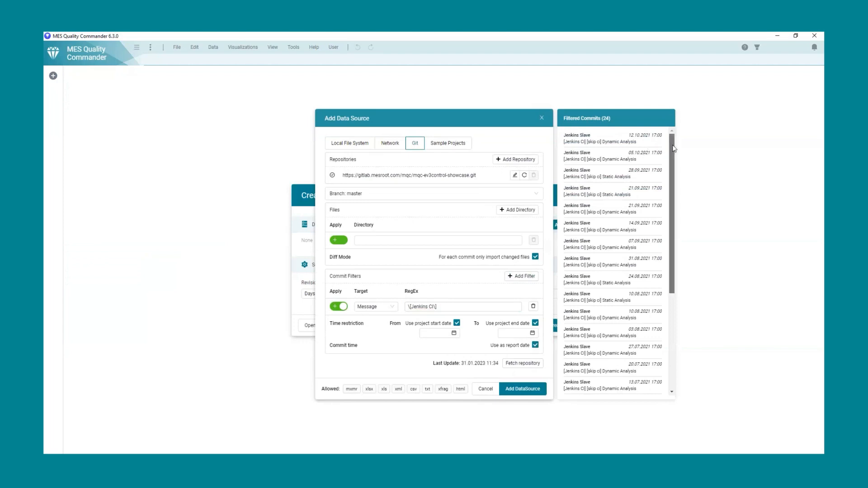
left_click_drag(674, 147, 677, 265)
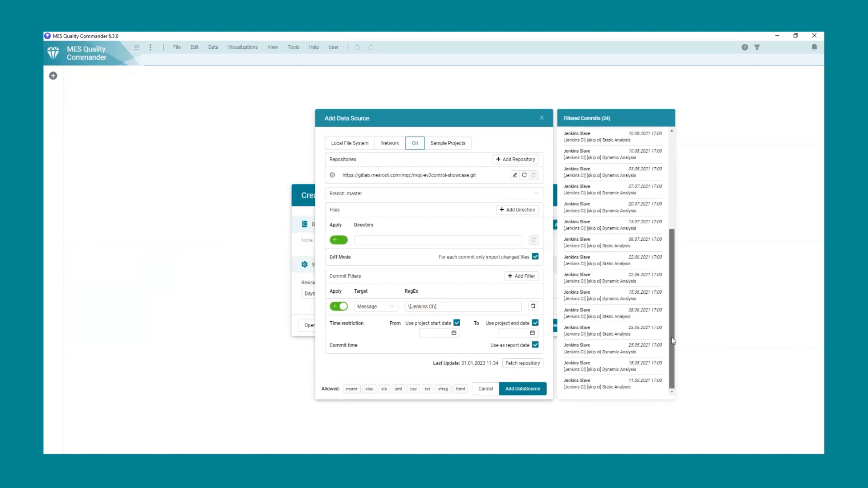
left_click_drag(672, 341, 671, 258)
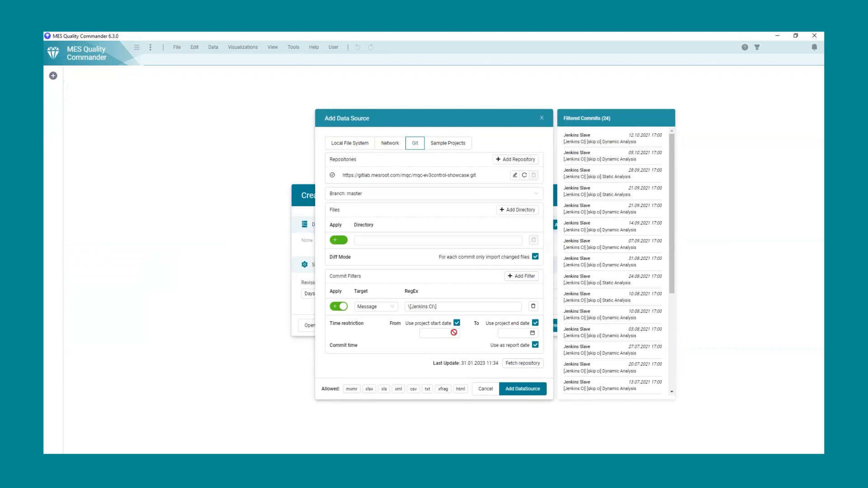
- Disable the project start date for the time restriction and set the From date to 01.06.2021
left_click(457, 323)
left_click(438, 335)
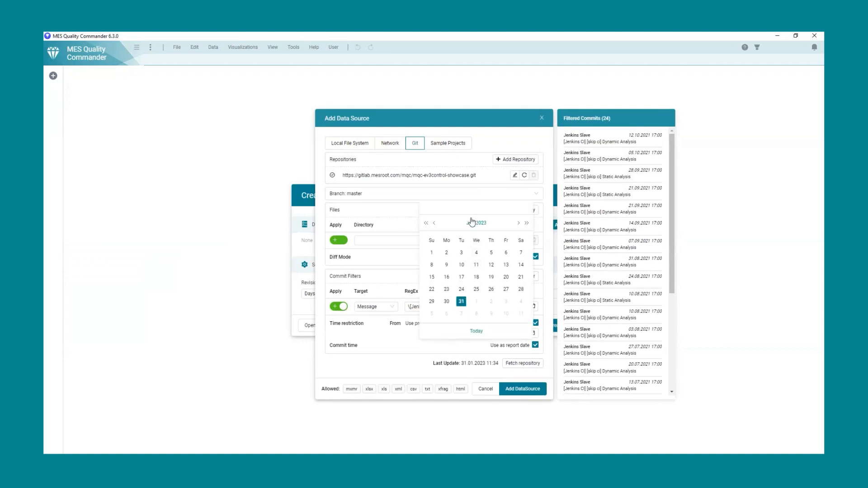
left_click(478, 224)
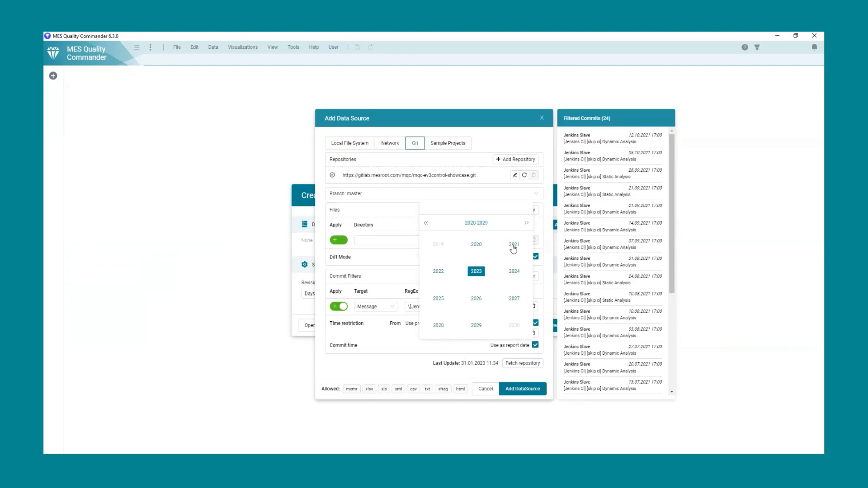
left_click(513, 247)
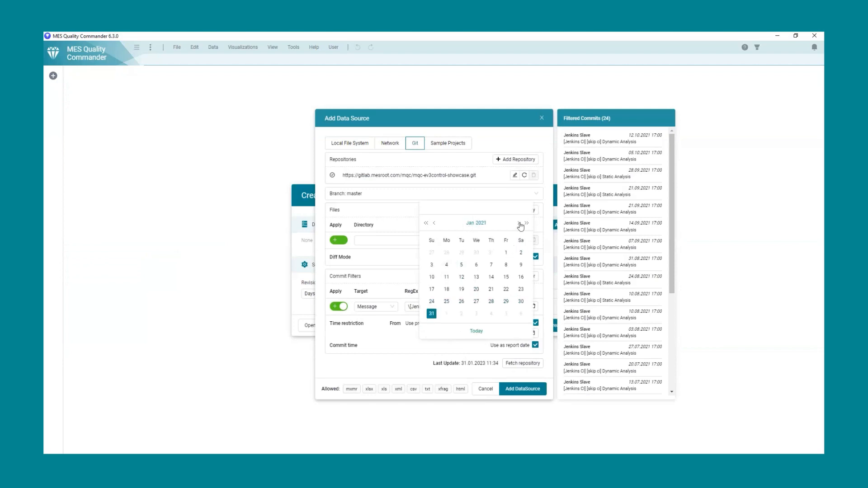
left_click(520, 225)
left_click(520, 224)
left_click(520, 224)
left_click(520, 225)
left_click(520, 224)
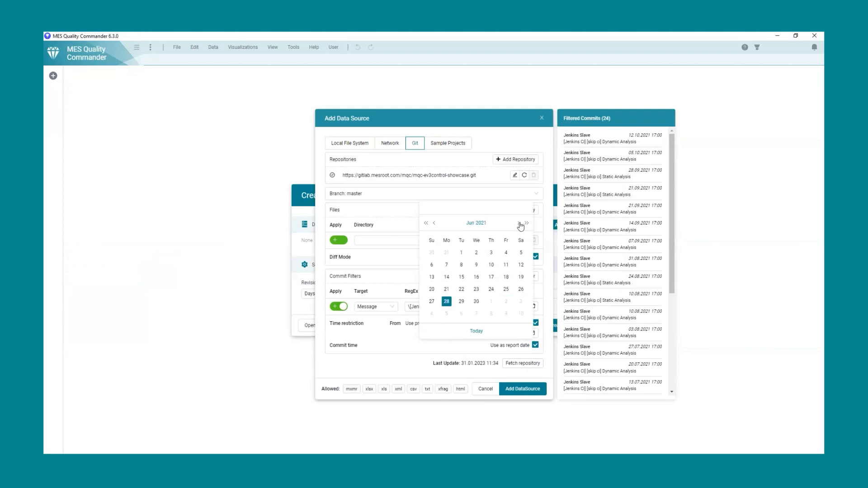
left_click(462, 253)
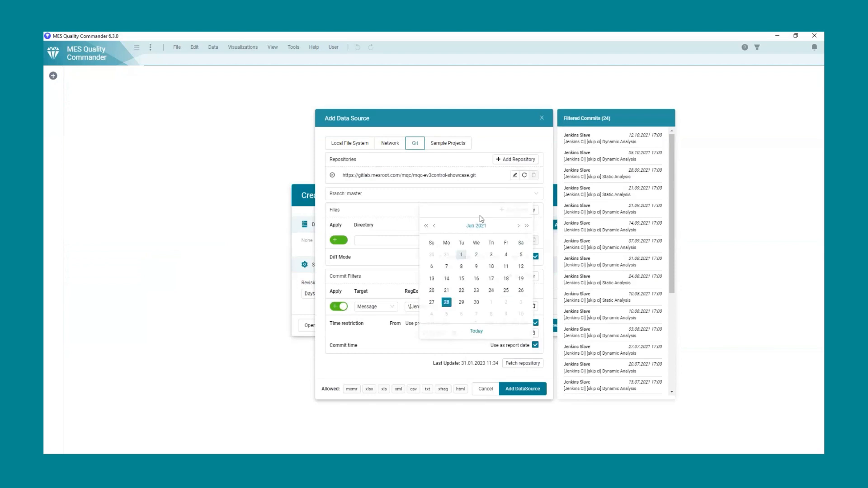
- Disable the project end date for the time restriction and set the To date to 31.07.2021
left_click(535, 324)
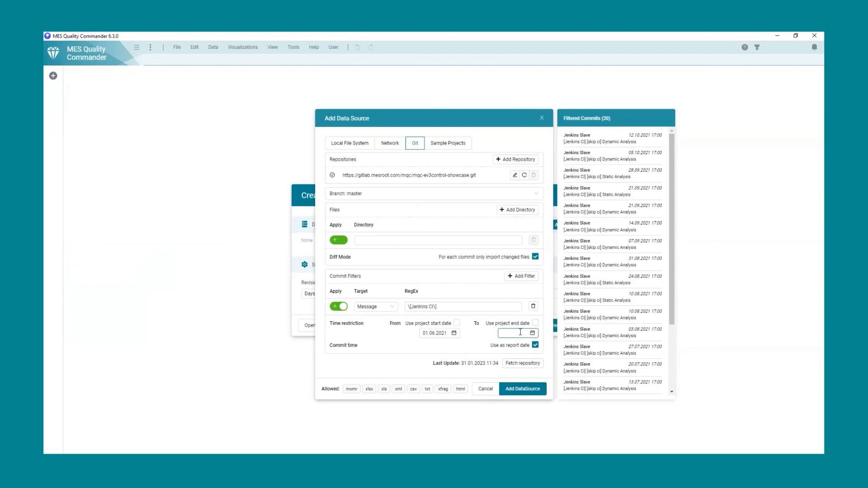
left_click(520, 333)
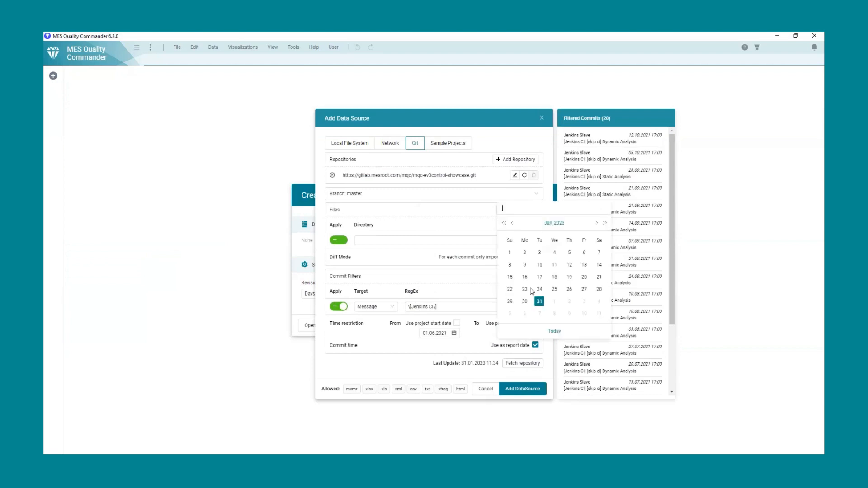
left_click(556, 224)
left_click(590, 249)
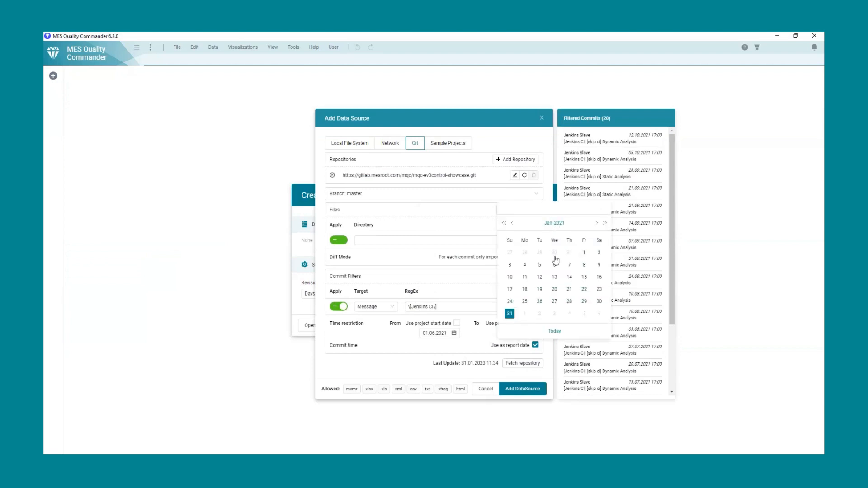
left_click(596, 224)
left_click(596, 223)
left_click(595, 224)
left_click(596, 224)
left_click(596, 224)
left_click(596, 224)
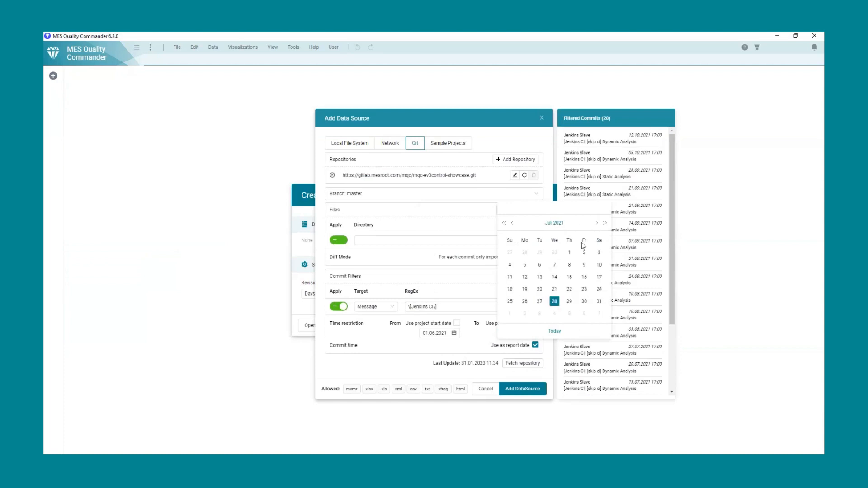
left_click(599, 301)
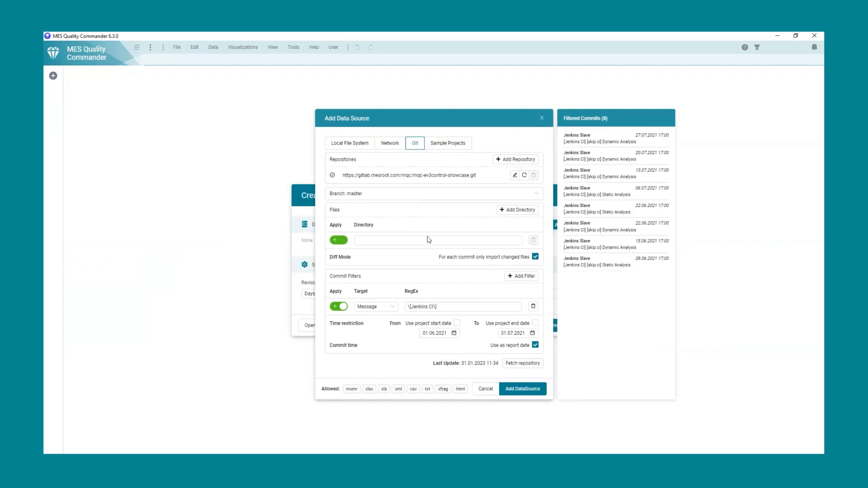
- Restrict the imported files to the directory 30_StaticAnalysis\50_Reports, copying its path from the matching files
left_click(405, 239)
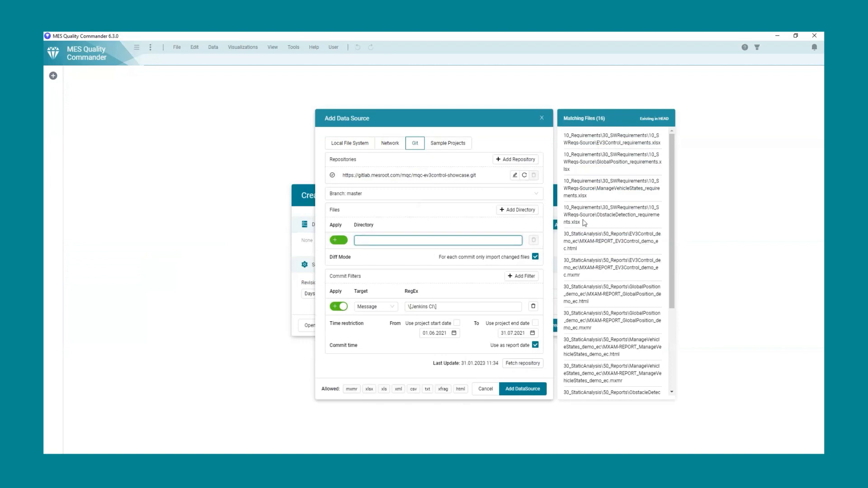
left_click_drag(565, 234, 629, 235)
key("ctrl+c")
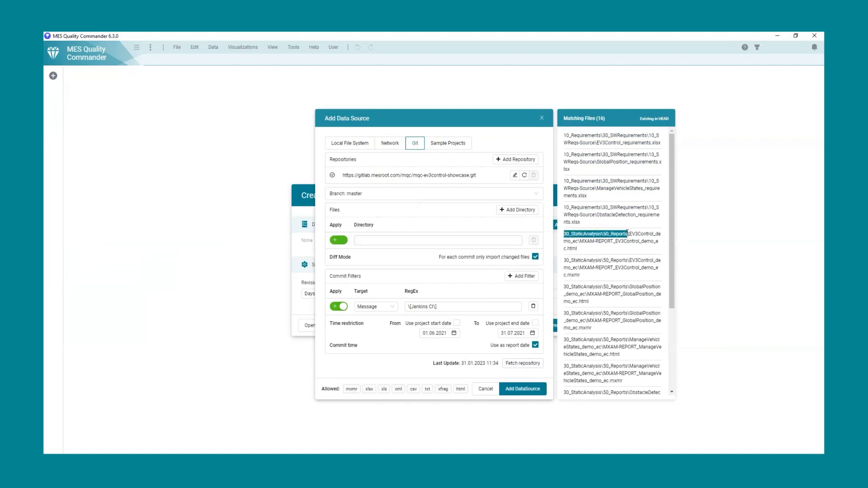
left_click(391, 241)
key("ctrl+v")
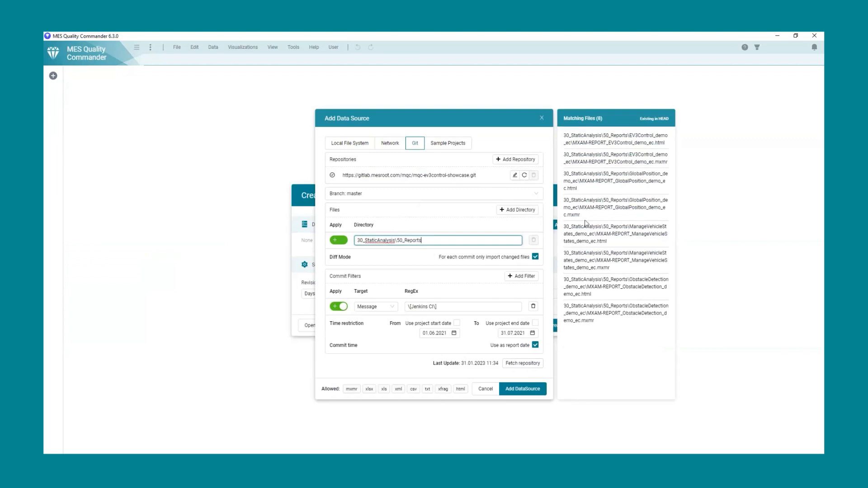
- Include 40_DynamicAnalysis\50_Reports as a second directory, copying its path from the matching files, and add the data source to the project
left_click(521, 210)
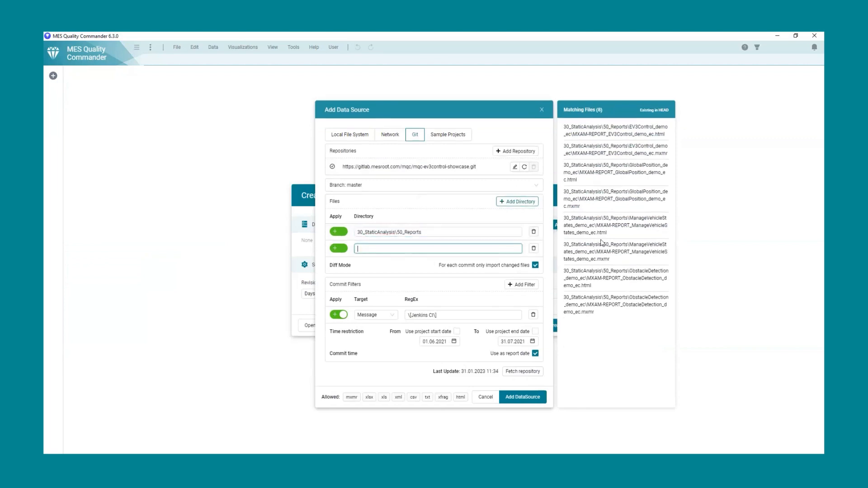
scroll(621, 300, "down", 3)
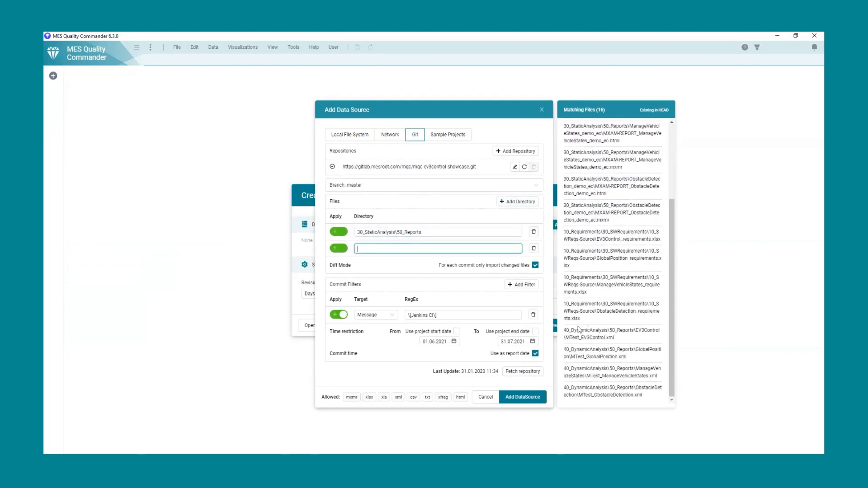
left_click_drag(564, 331, 633, 330)
key("ctrl+c")
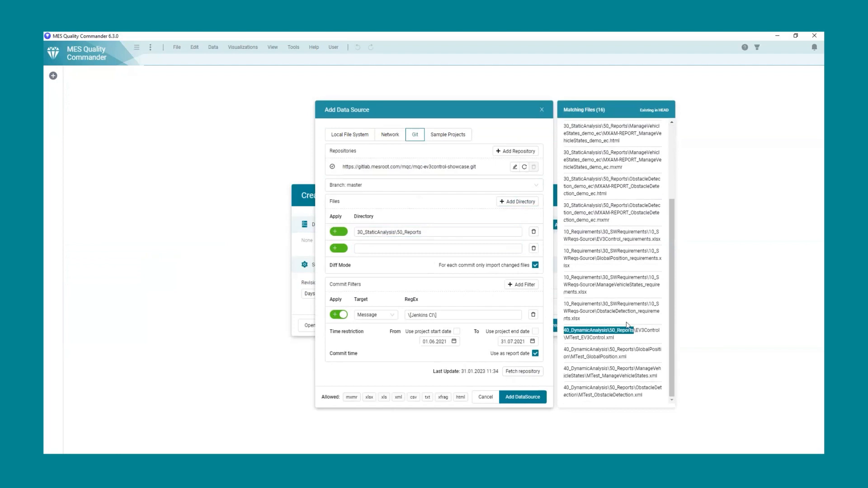
left_click(373, 249)
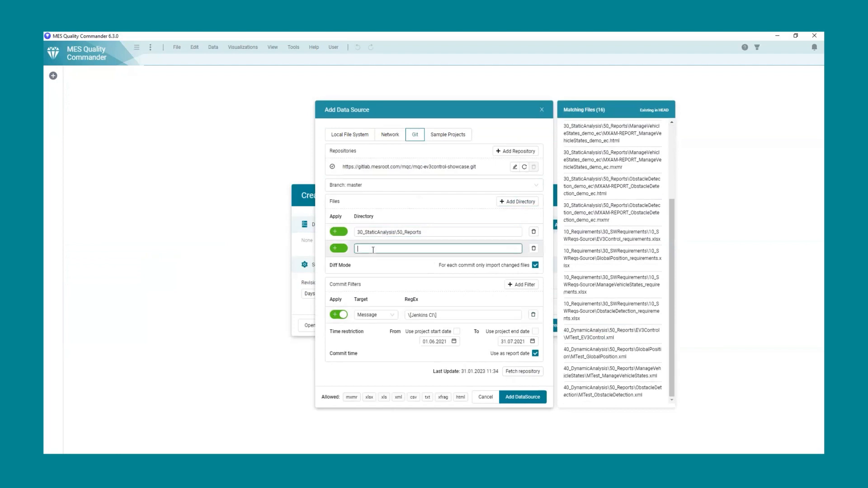
key("ctrl+v")
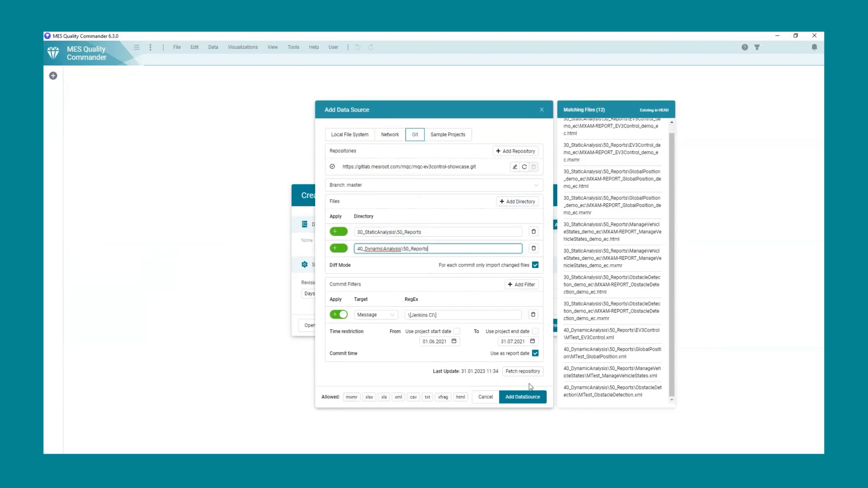
left_click(526, 398)
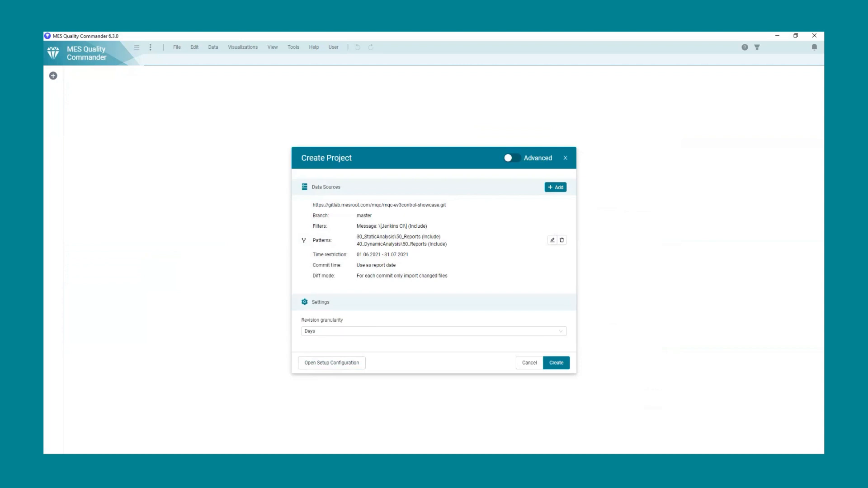
- Review SetupConfiguration.xlsx in Excel, and load that file from the local file system as the project's setup configuration in MES Quality Commander
mouse_move(321, 439)
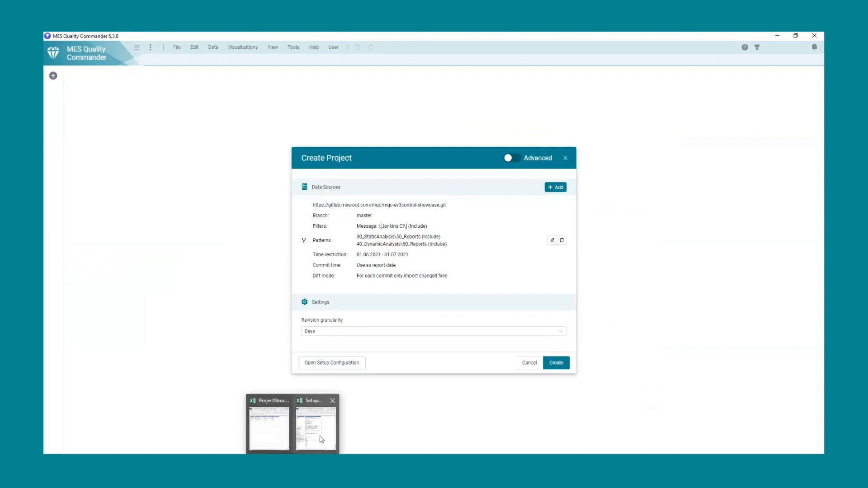
left_click(316, 430)
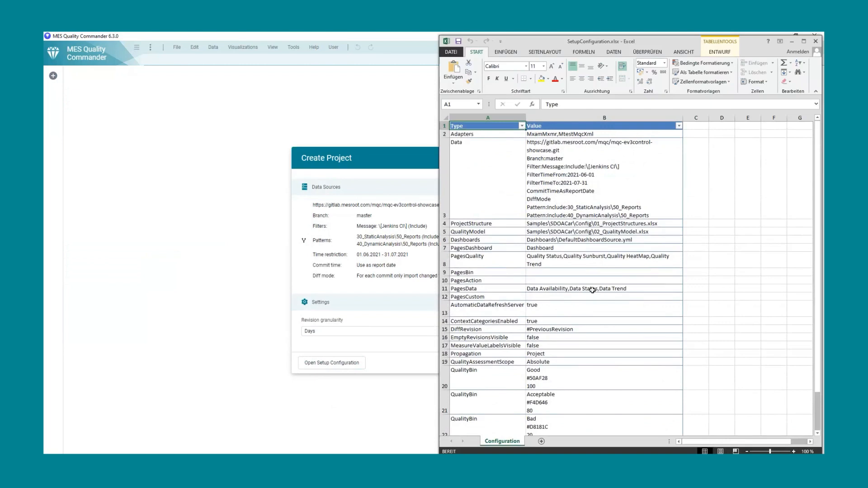
left_click(375, 157)
left_click(321, 364)
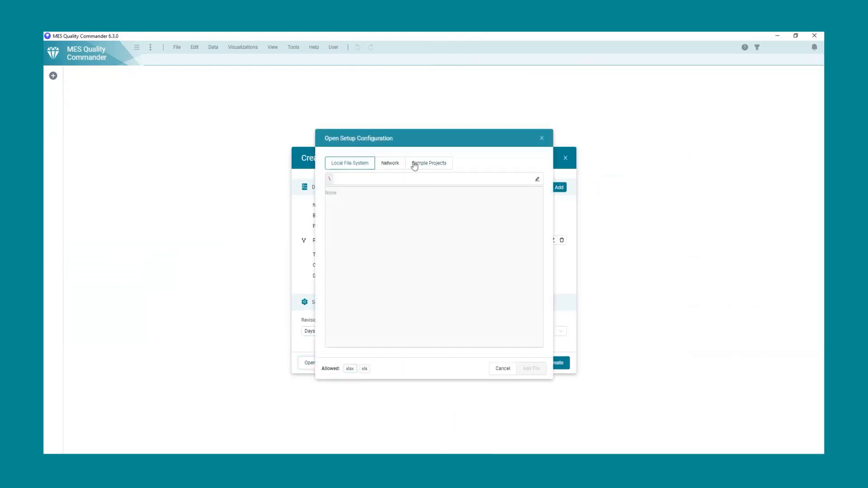
left_click(350, 165)
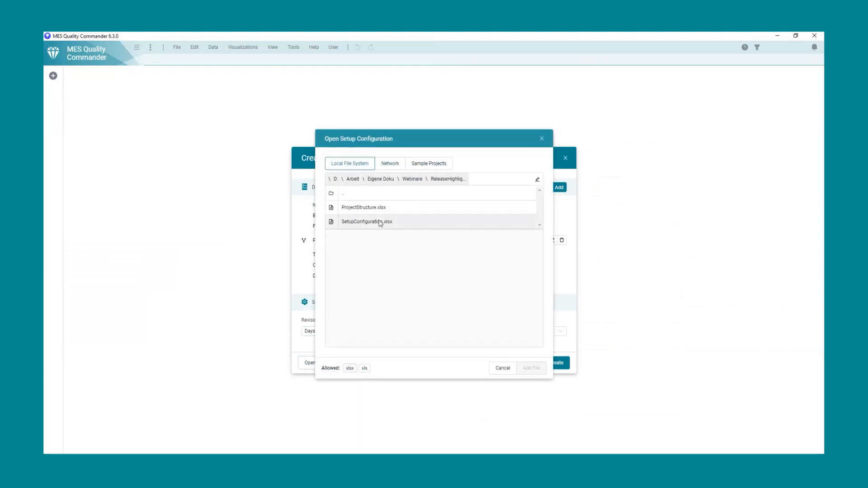
double_click(378, 222)
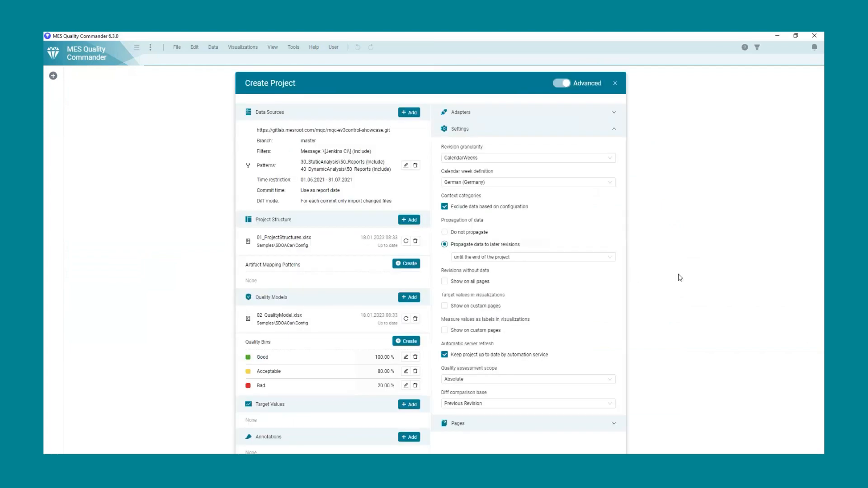
- Set the revision granularity in the new project's settings to Days
scroll(681, 277, "down", 2)
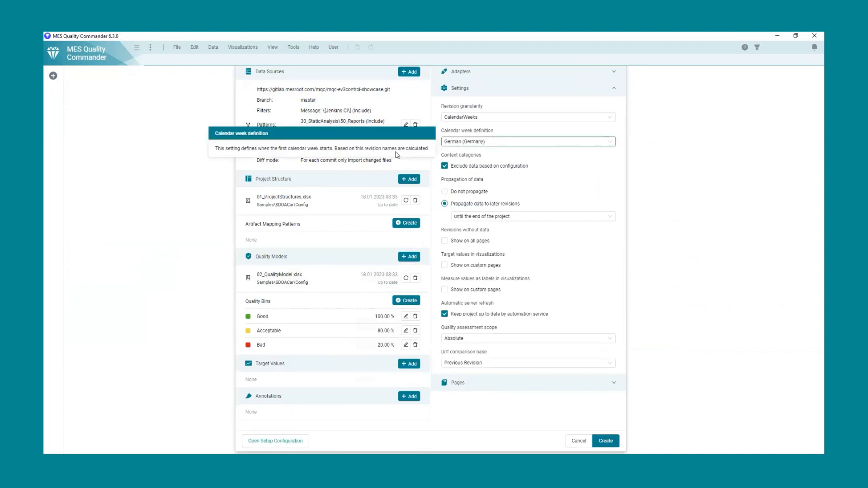
scroll(487, 157, "up", 2)
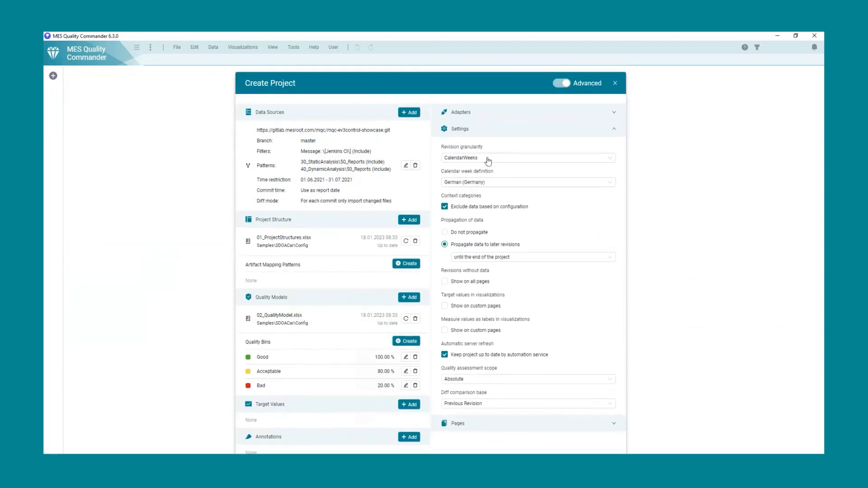
left_click(475, 159)
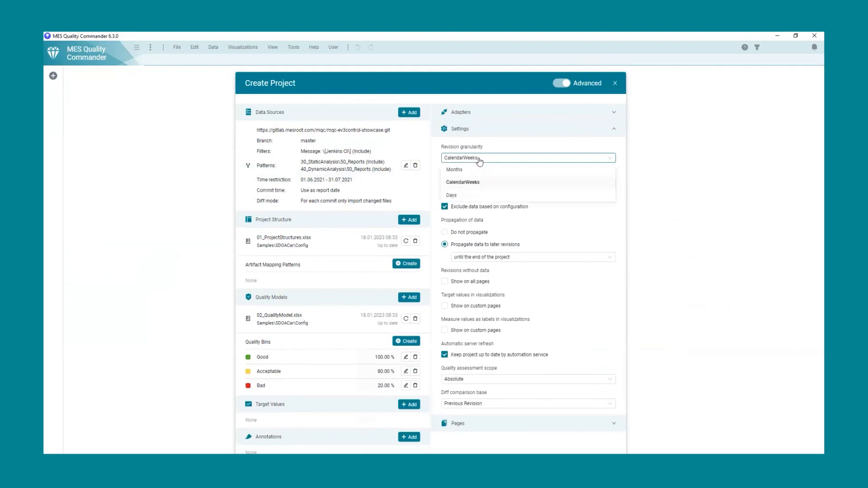
left_click(468, 196)
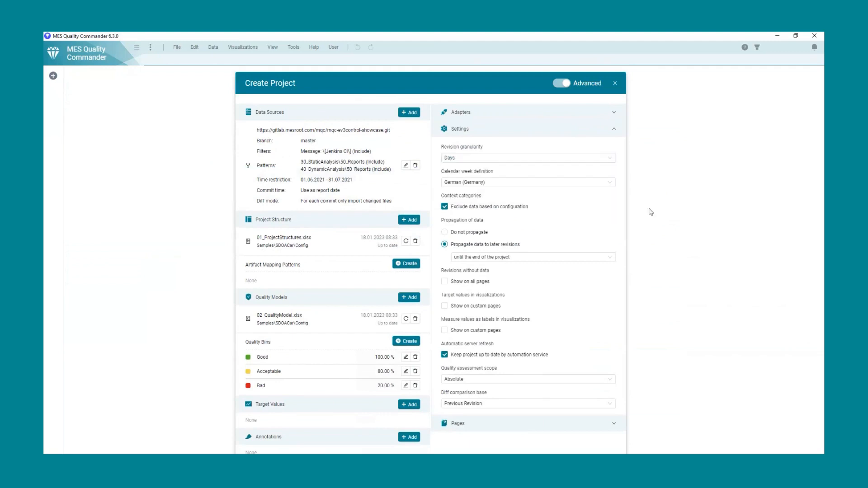
- Check the remaining project settings and create the project from the loaded setup configuration and Git data source
scroll(684, 232, "down", 2)
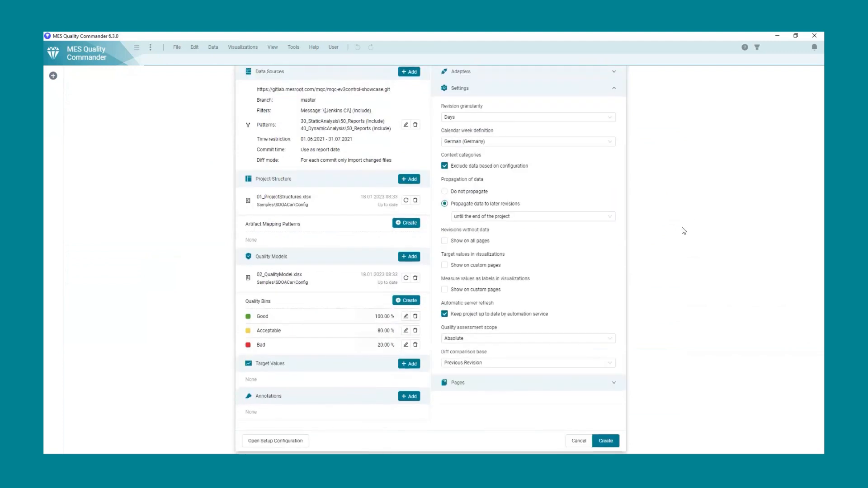
scroll(684, 231, "down", 1)
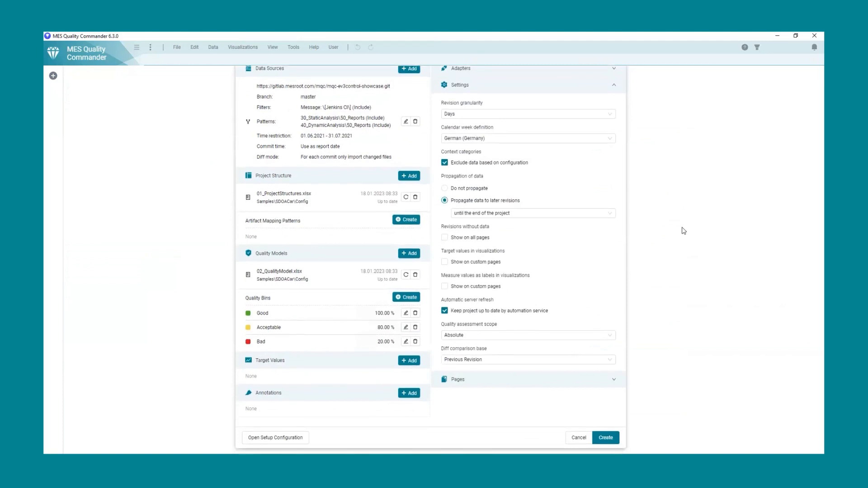
scroll(684, 230, "up", 2)
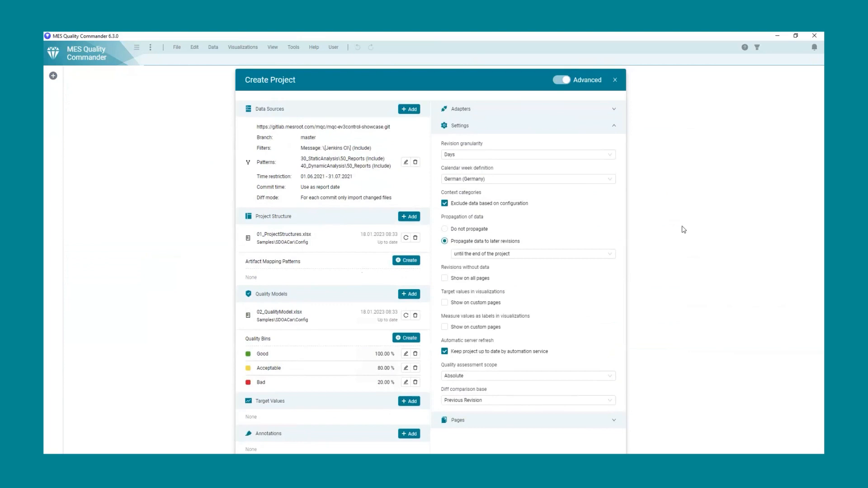
scroll(684, 230, "down", 2)
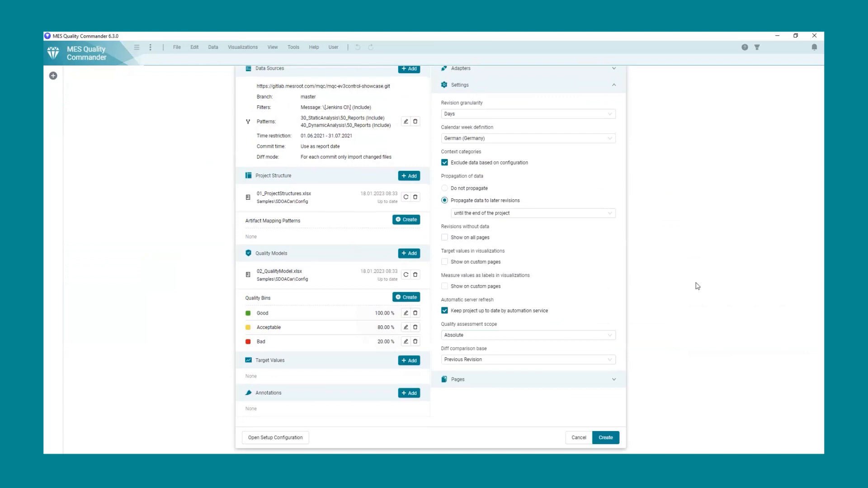
left_click(607, 439)
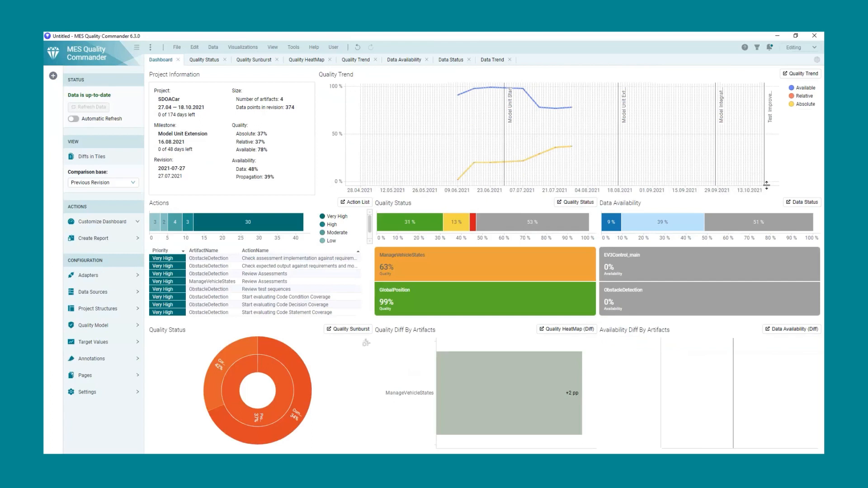
- Switch the interface to the Dark theme and open the Quality Status page
left_click(270, 49)
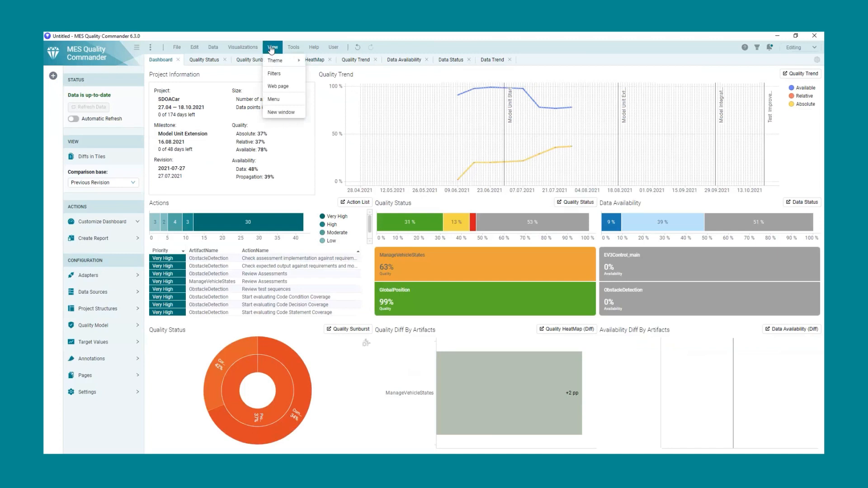
mouse_move(276, 62)
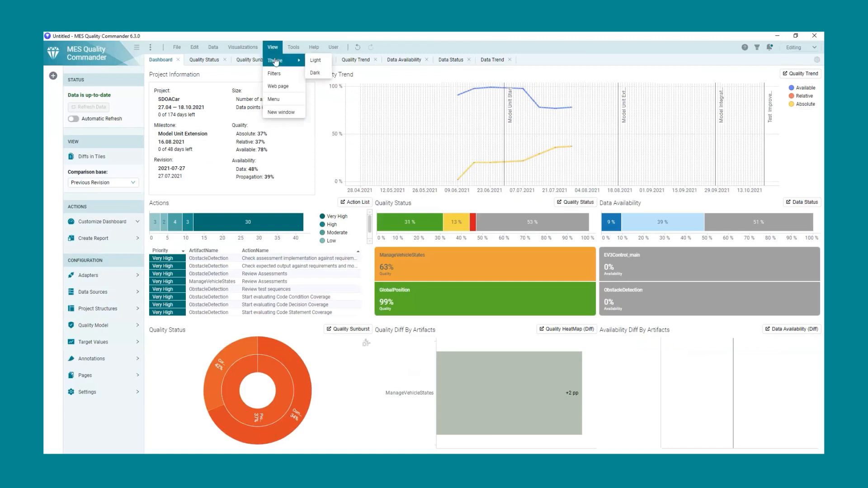
left_click(319, 73)
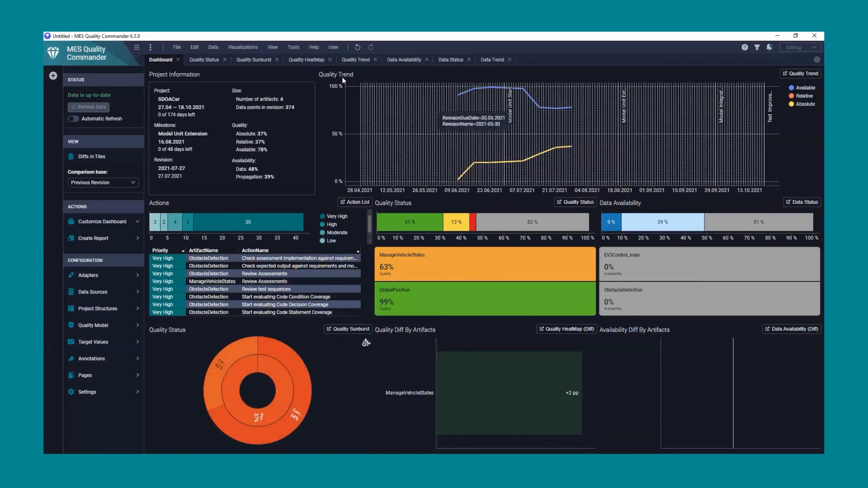
left_click(205, 59)
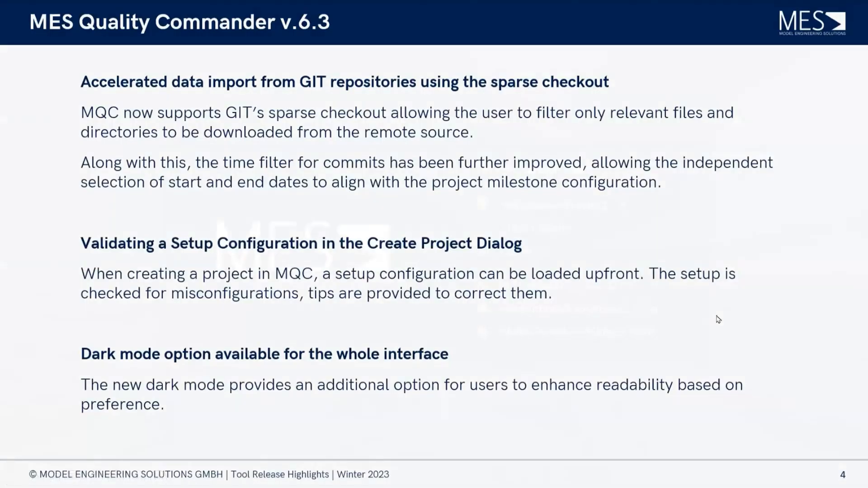
left_click(719, 319)
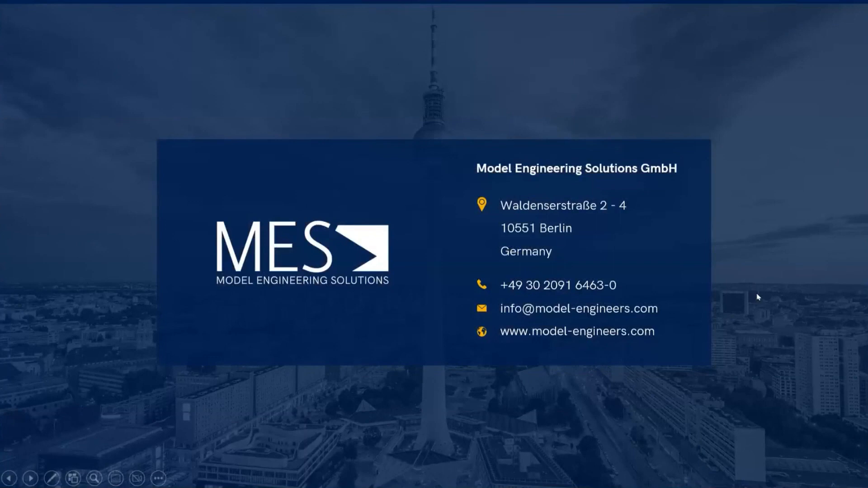